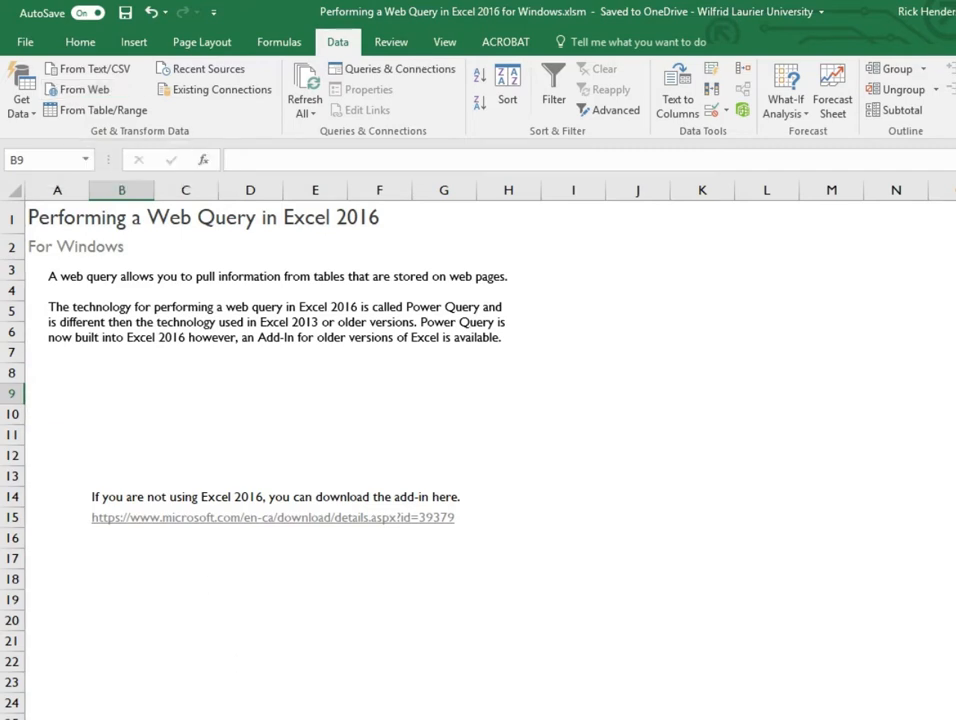
- Switch to the Data sheet and start a new From Web query
{"action": "key", "text": "ctrl+Page_Down"}
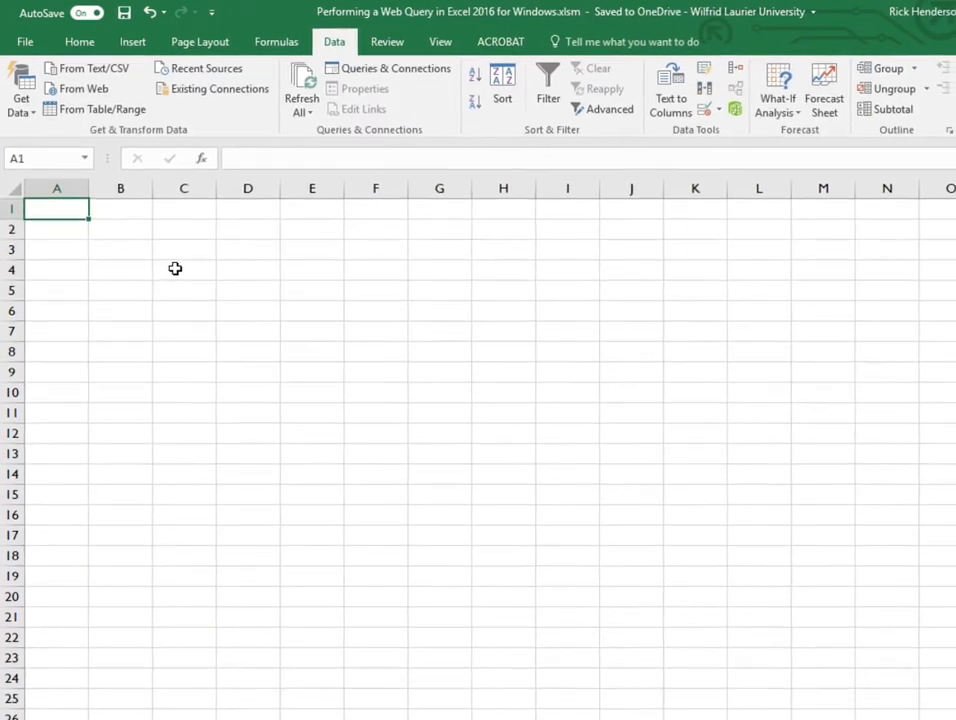
{"action": "left_click", "coordinate": [84, 87]}
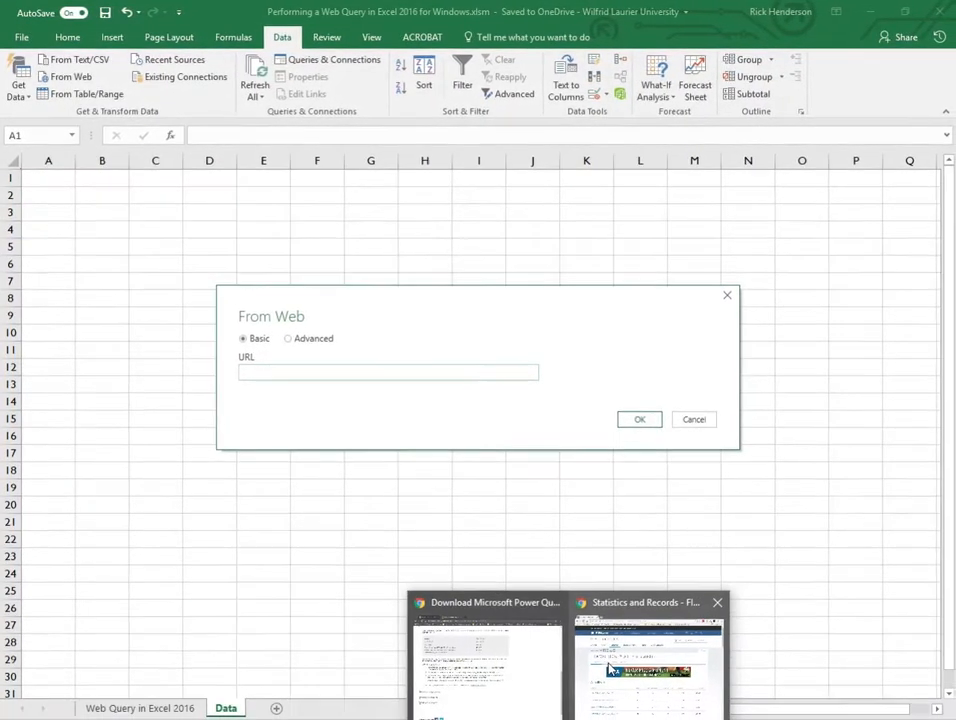
- Copy the FIFA World Cup statistics page address from the browser and paste it as the query URL
{"action": "left_click", "coordinate": [583, 652]}
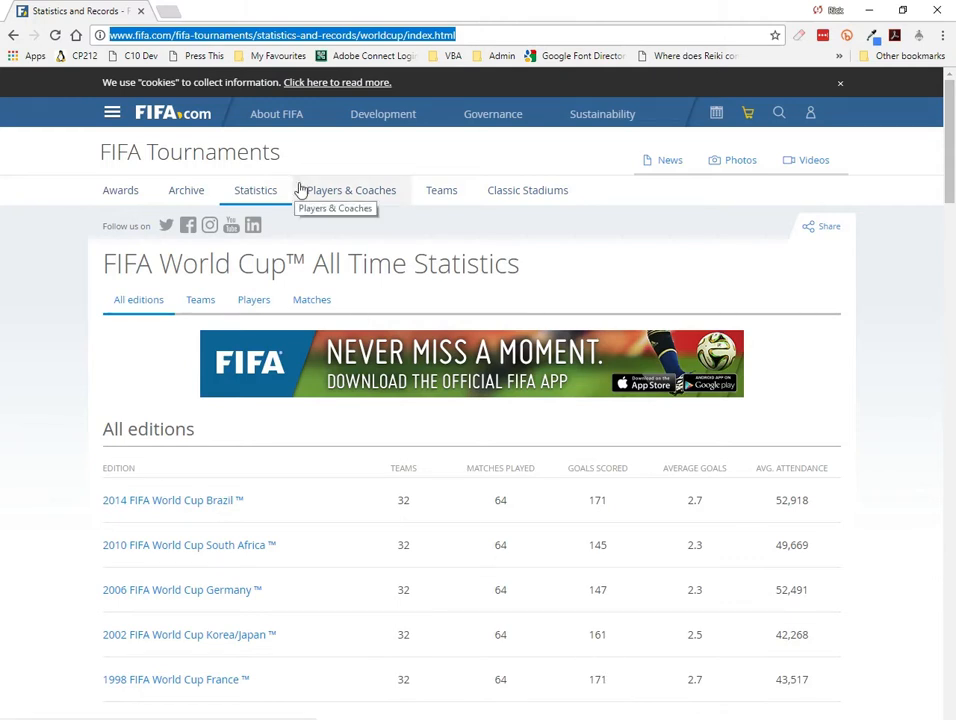
{"action": "right_click", "coordinate": [297, 43]}
{"action": "left_click", "coordinate": [318, 81]}
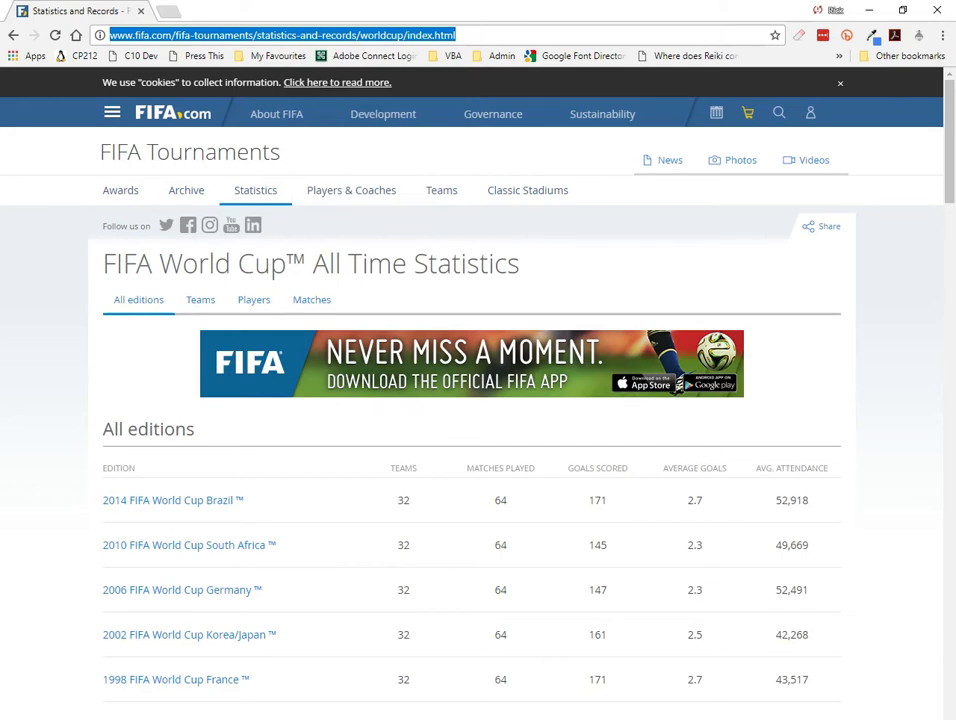
{"action": "left_click", "coordinate": [649, 716]}
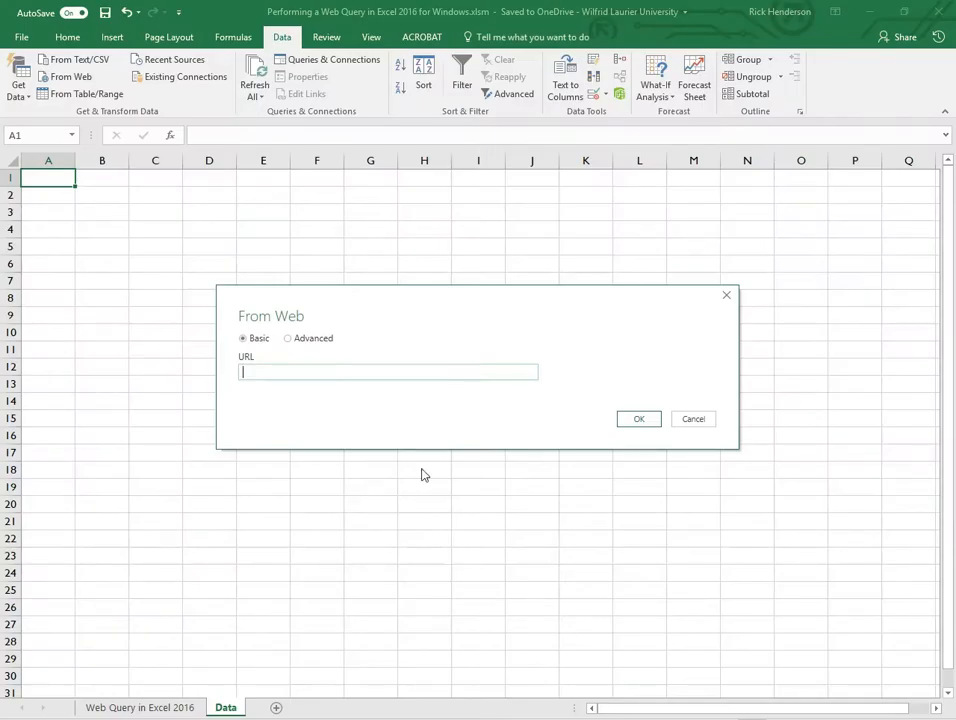
{"action": "right_click", "coordinate": [332, 375]}
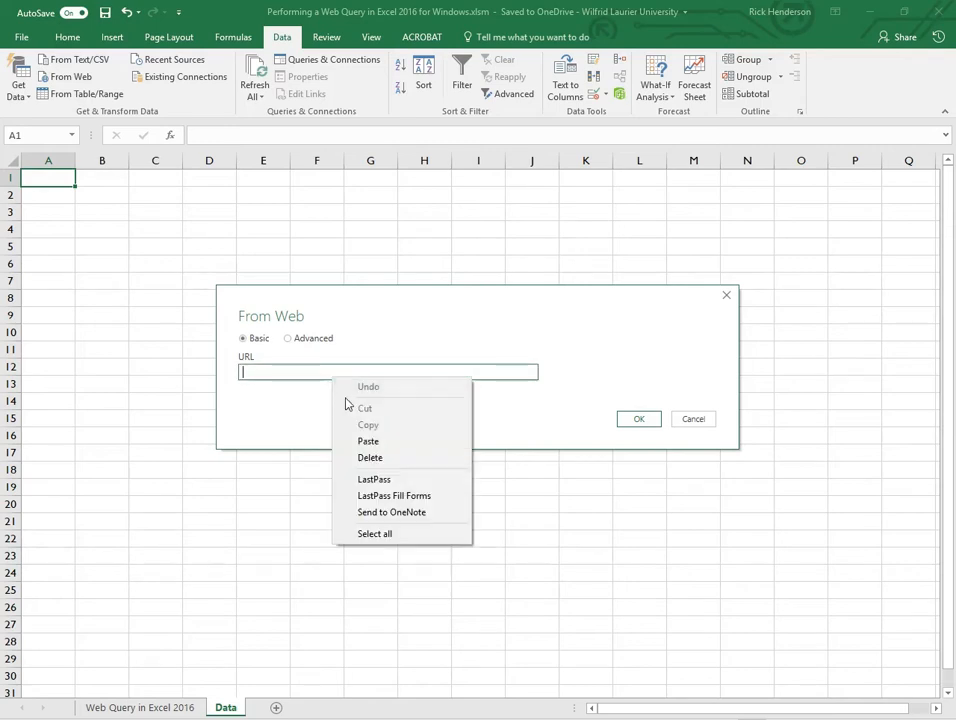
{"action": "left_click", "coordinate": [367, 440]}
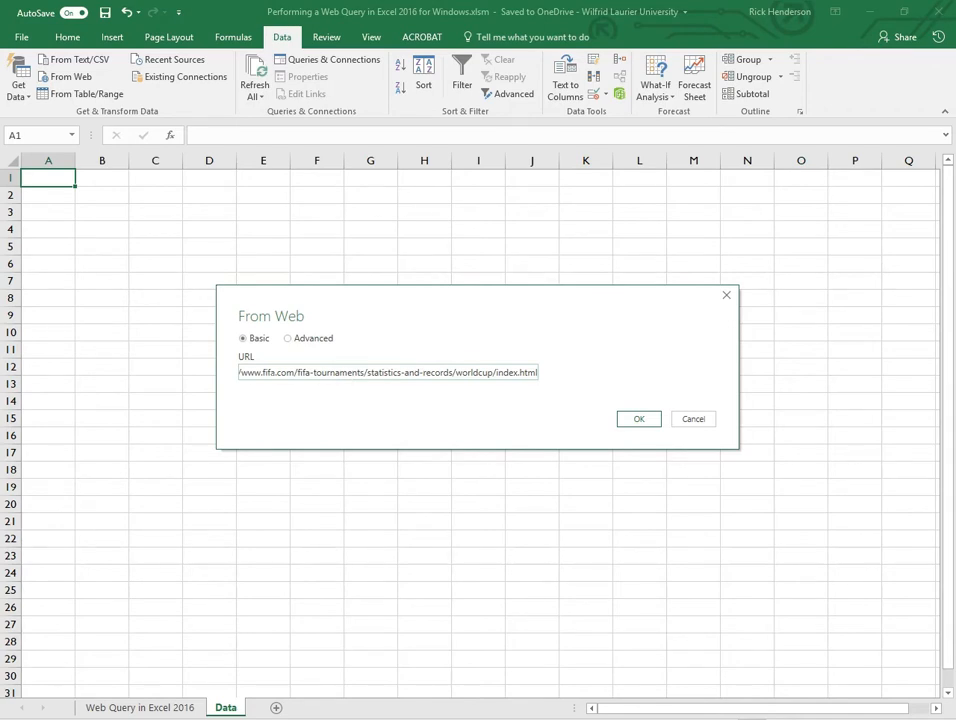
- Glance at the Advanced URL options, return to Basic mode, and confirm the web address
{"action": "left_click", "coordinate": [309, 339]}
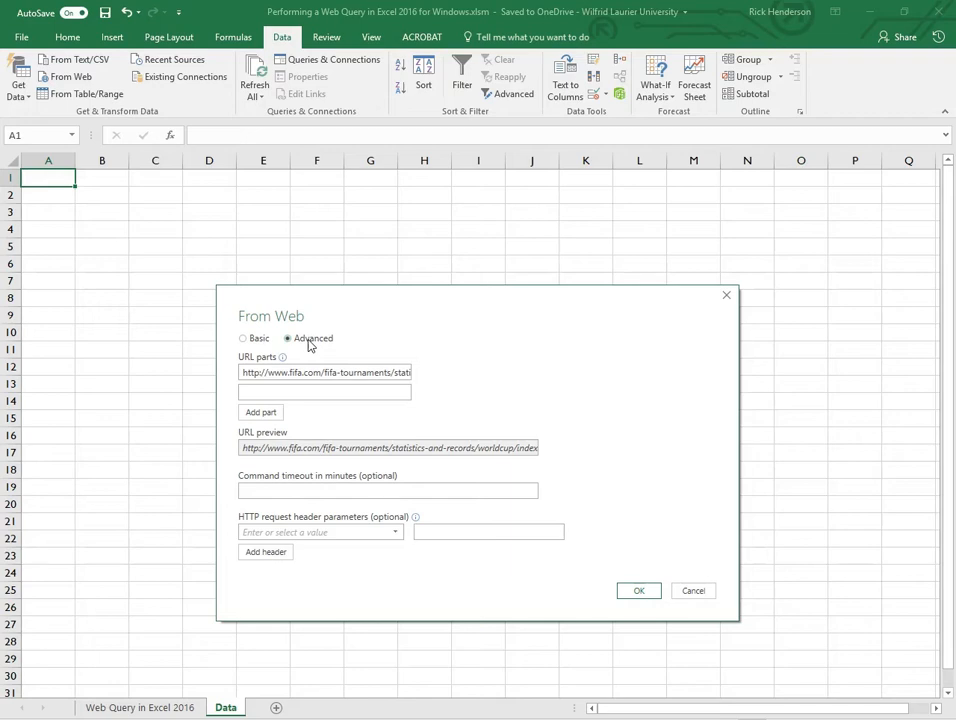
{"action": "left_click", "coordinate": [254, 340]}
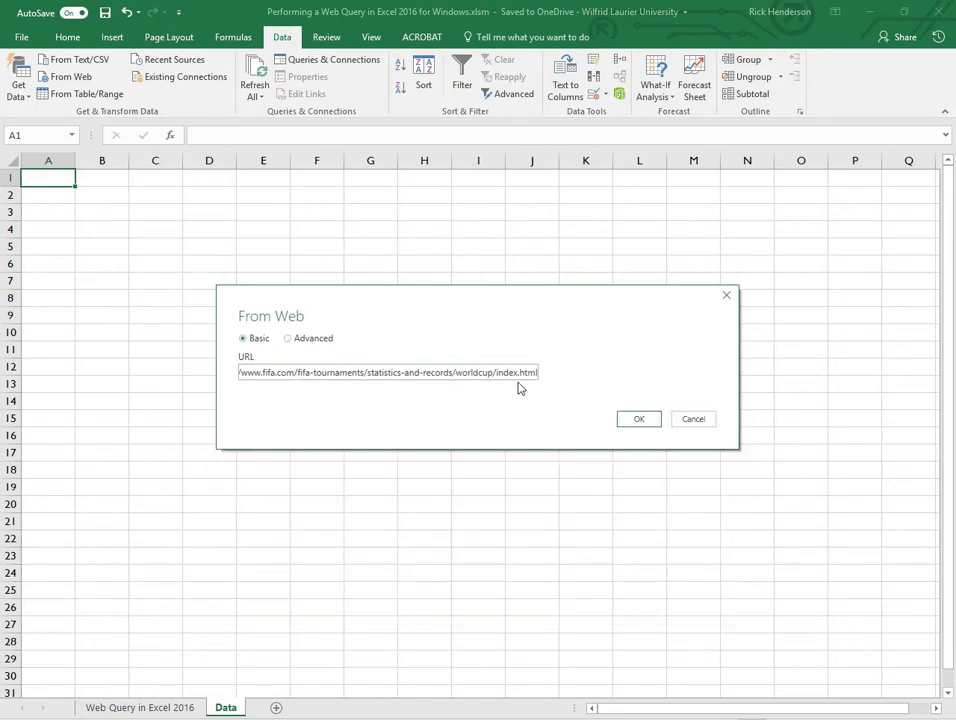
{"action": "left_click", "coordinate": [640, 421]}
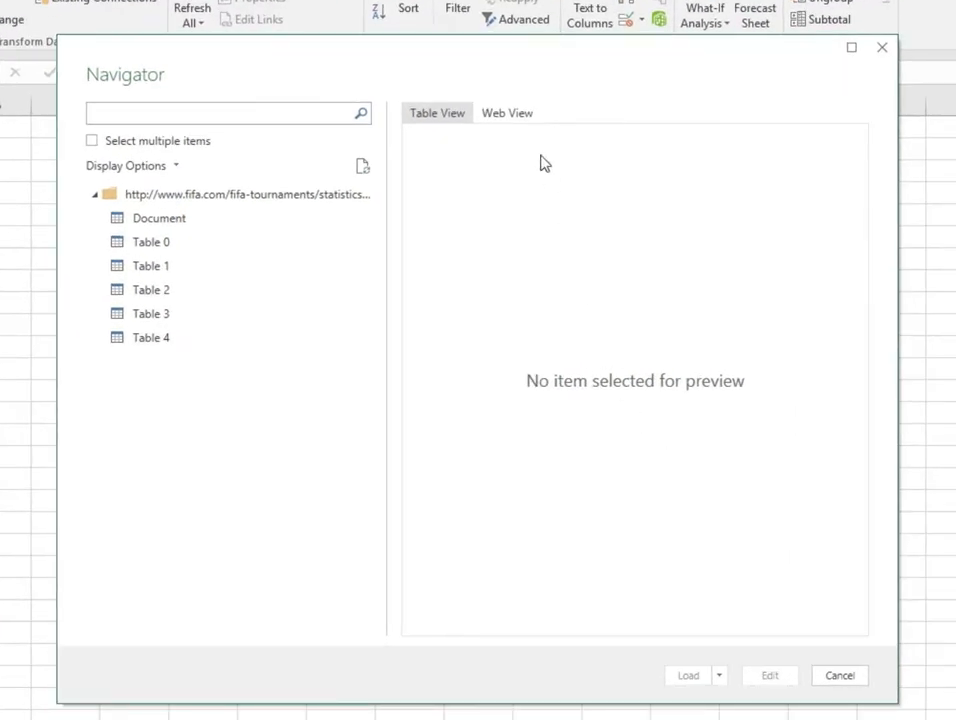
- Browse the Navigator's web view and table previews to find the all-editions statistics table
{"action": "left_click", "coordinate": [515, 118]}
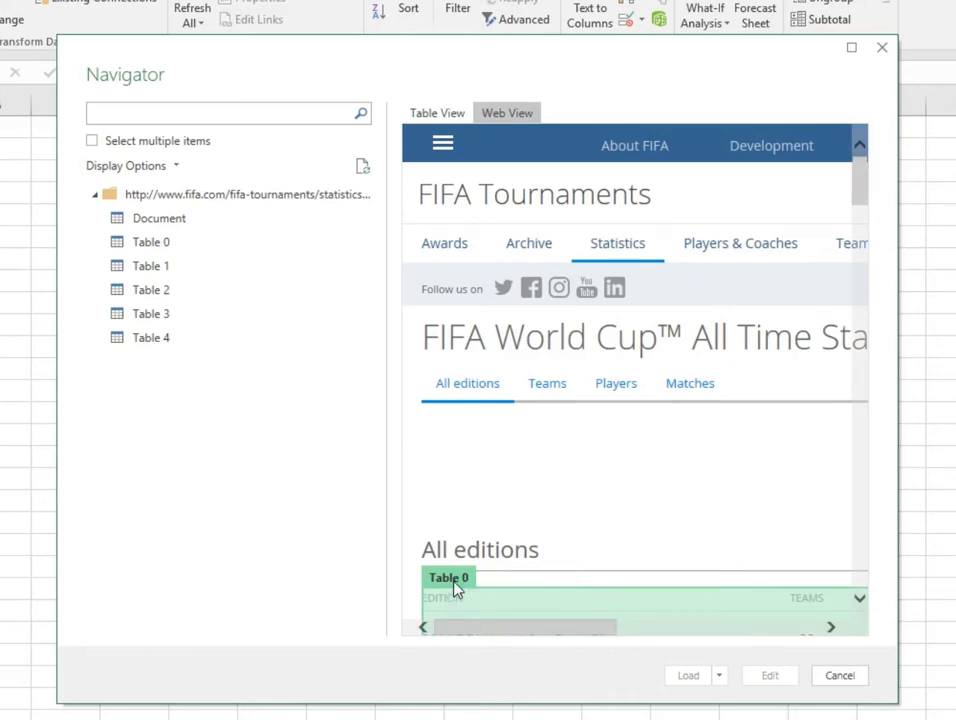
{"action": "left_click_drag", "start_coordinate": [860, 196], "coordinate": [832, 207]}
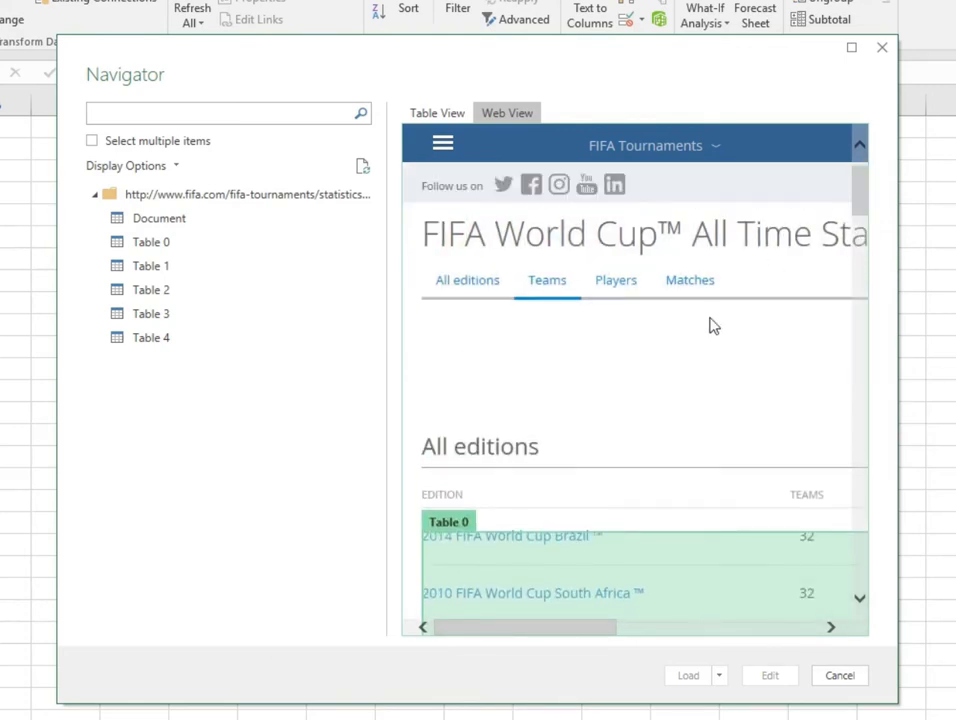
{"action": "left_click", "coordinate": [155, 241]}
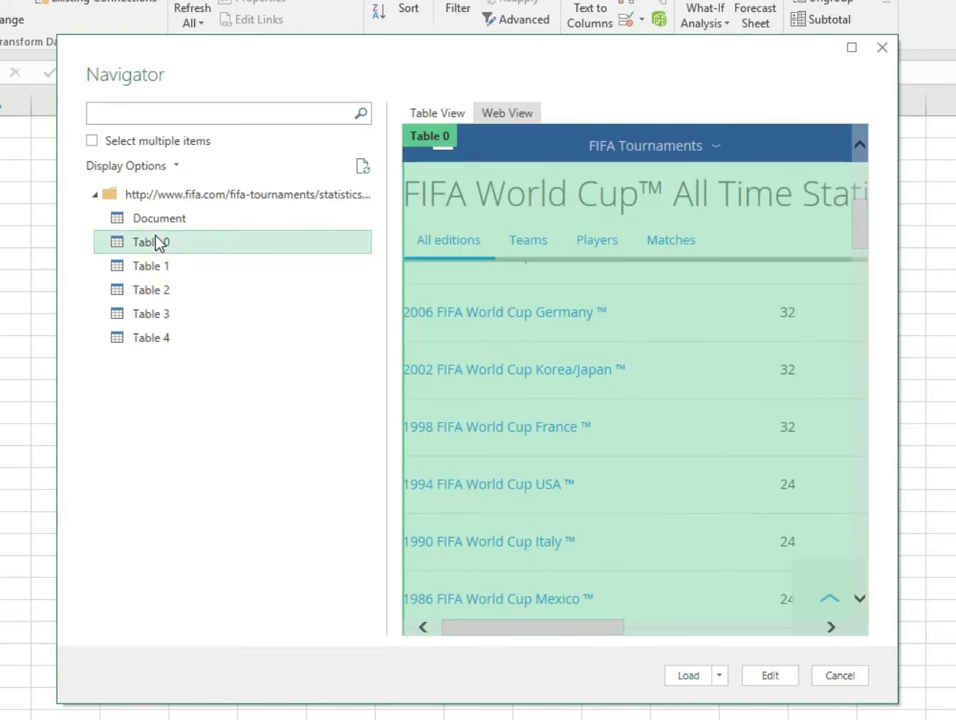
{"action": "left_click", "coordinate": [450, 113]}
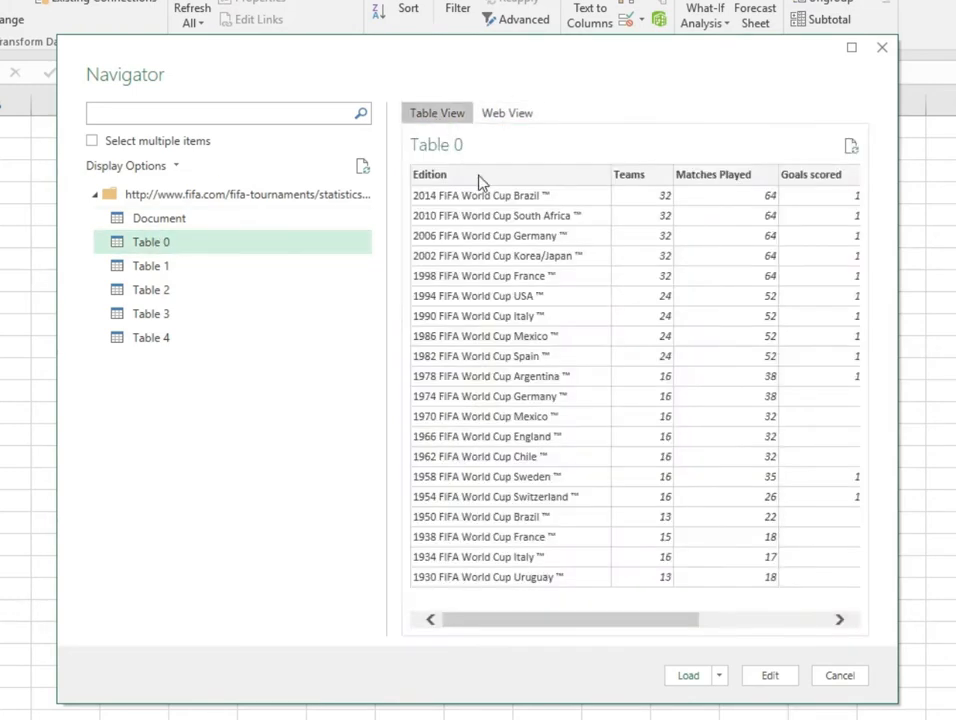
{"action": "left_click", "coordinate": [160, 266]}
{"action": "left_click", "coordinate": [163, 314]}
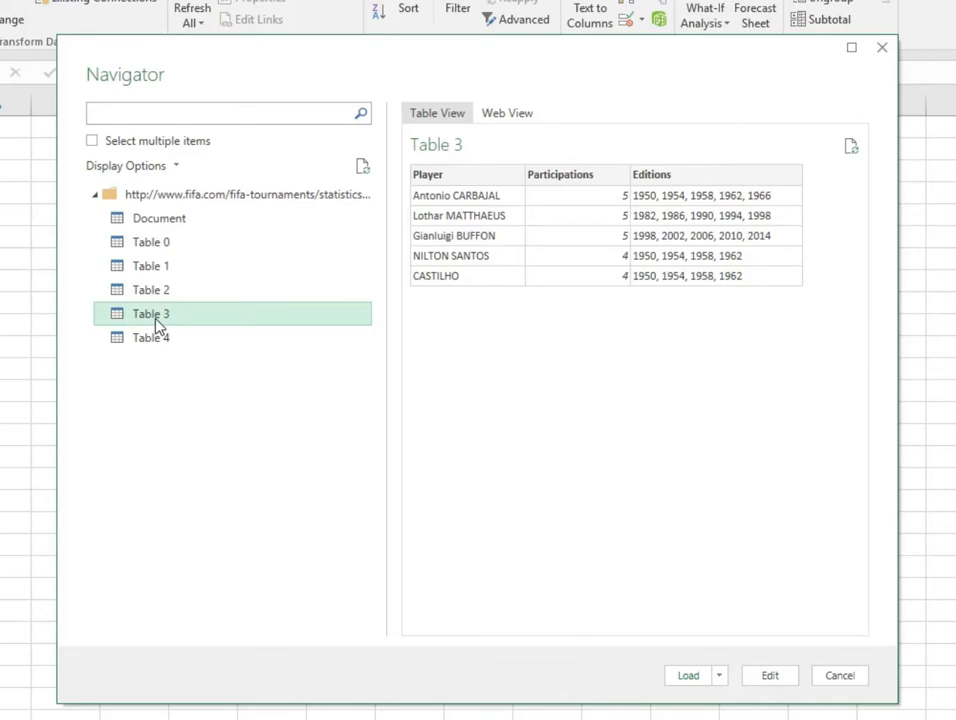
- Select Table 0 and load it into the workbook
{"action": "left_click", "coordinate": [156, 246]}
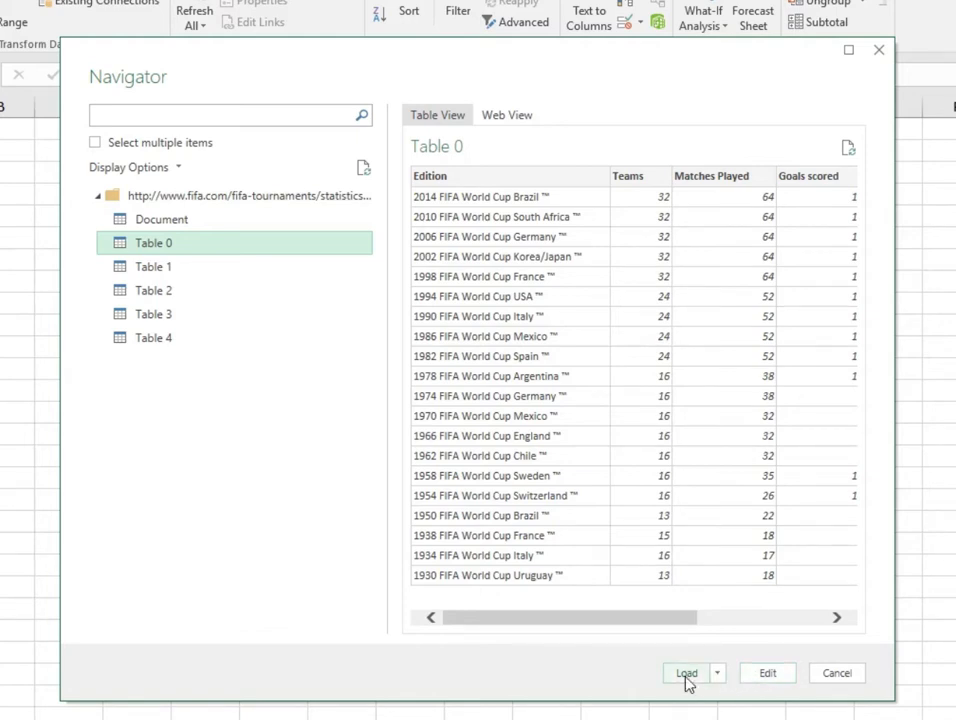
{"action": "left_click", "coordinate": [717, 675]}
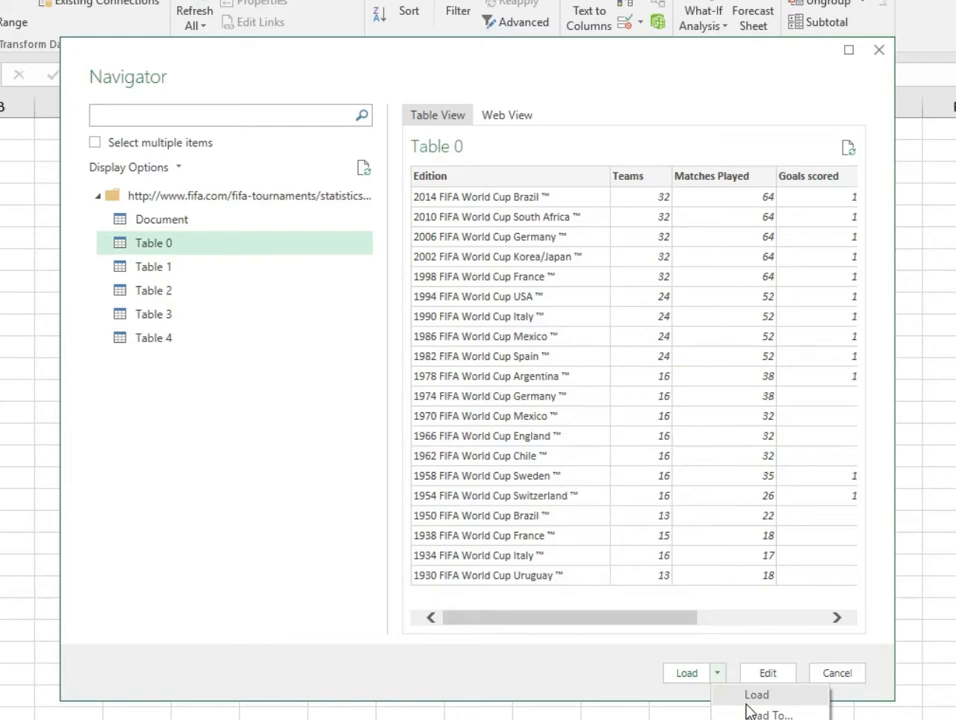
{"action": "left_click", "coordinate": [718, 694]}
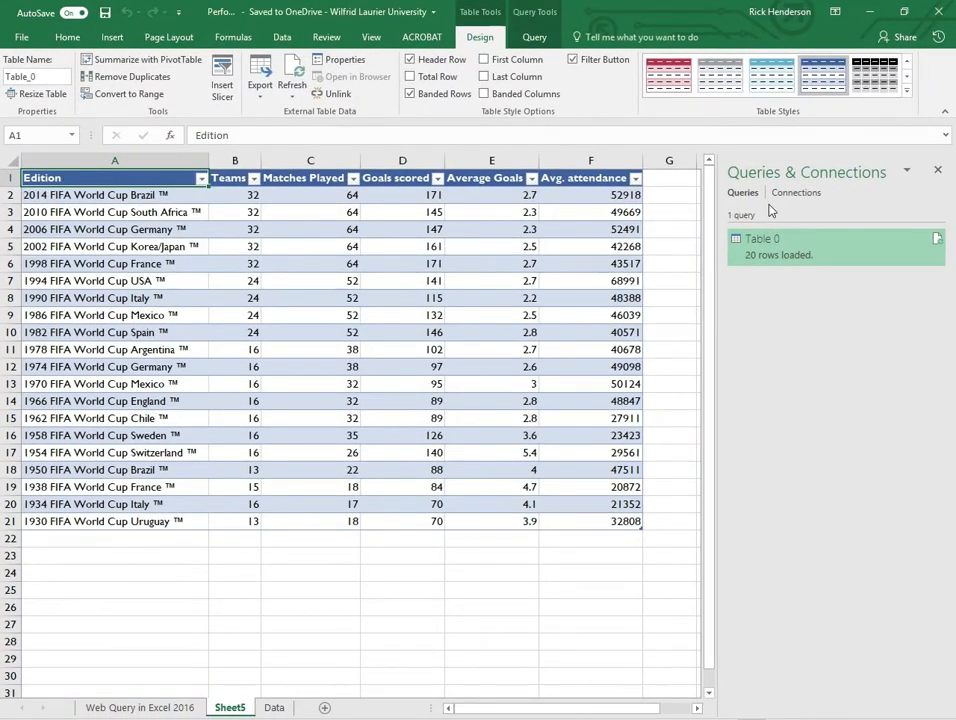
- Examine the loaded query's peek preview and its additional options
{"action": "mouse_move", "coordinate": [754, 262]}
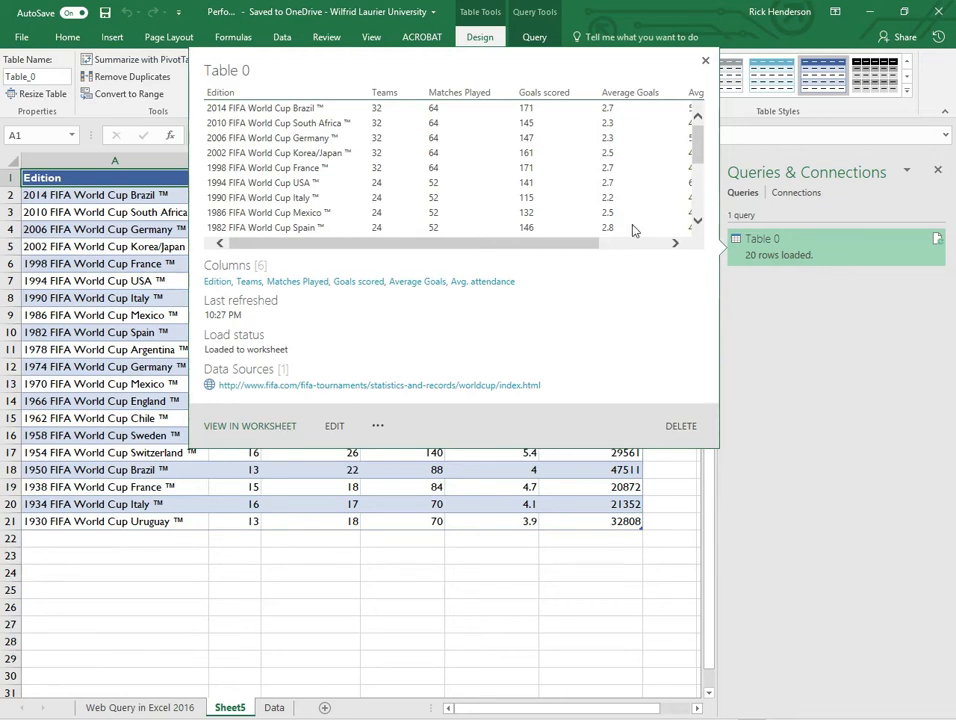
{"action": "left_click_drag", "start_coordinate": [580, 244], "coordinate": [642, 239]}
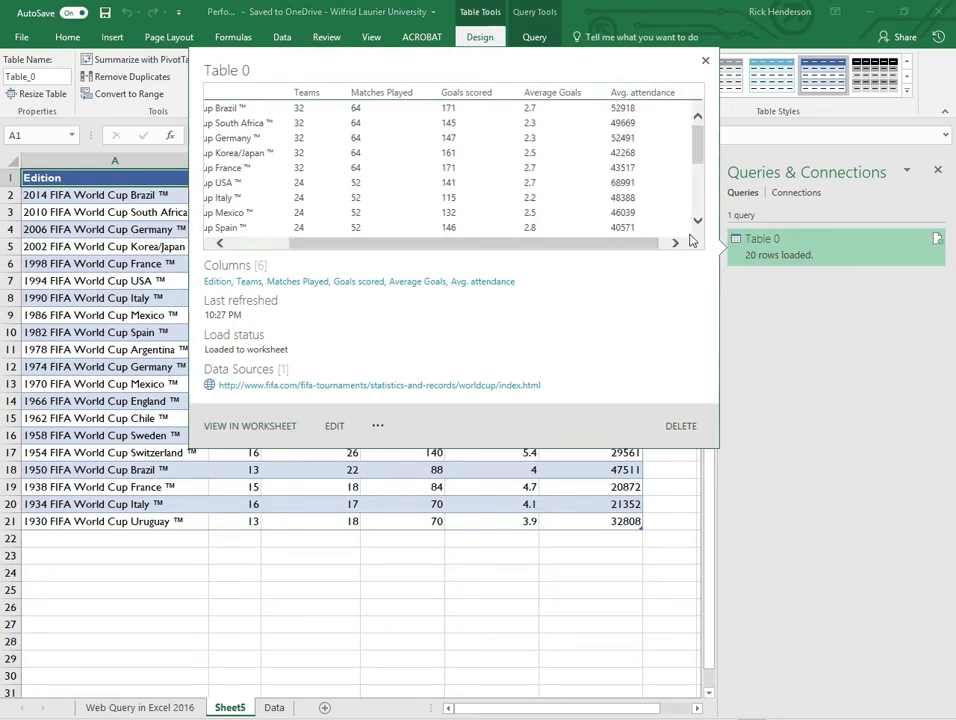
{"action": "scroll", "coordinate": [587, 192], "scroll_direction": "down", "scroll_amount": 3}
{"action": "scroll", "coordinate": [587, 187], "scroll_direction": "down", "scroll_amount": 2}
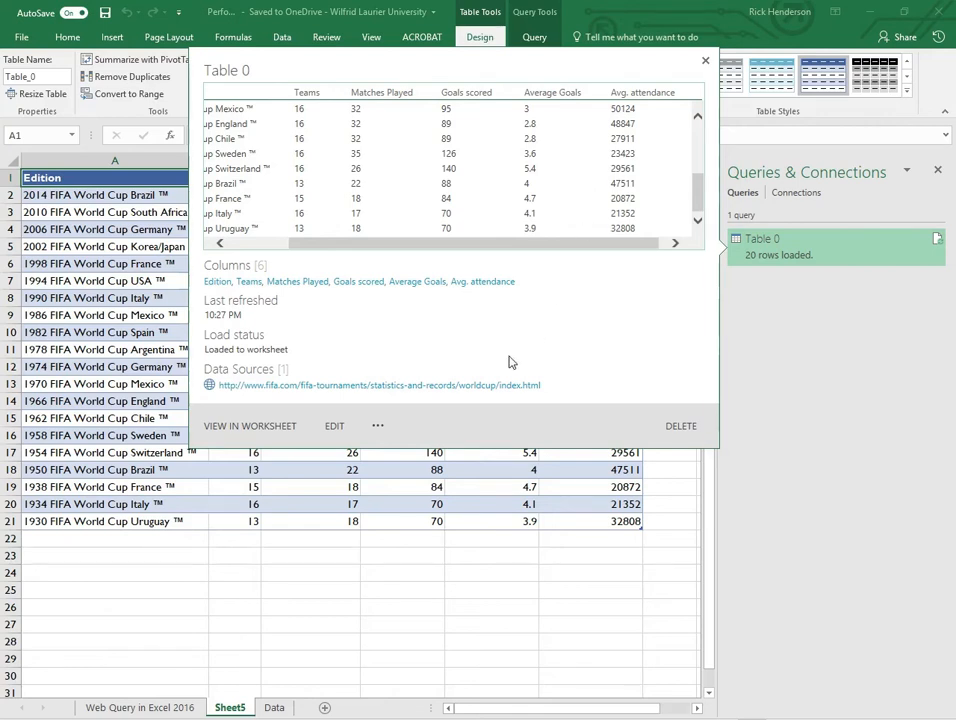
{"action": "left_click", "coordinate": [378, 427]}
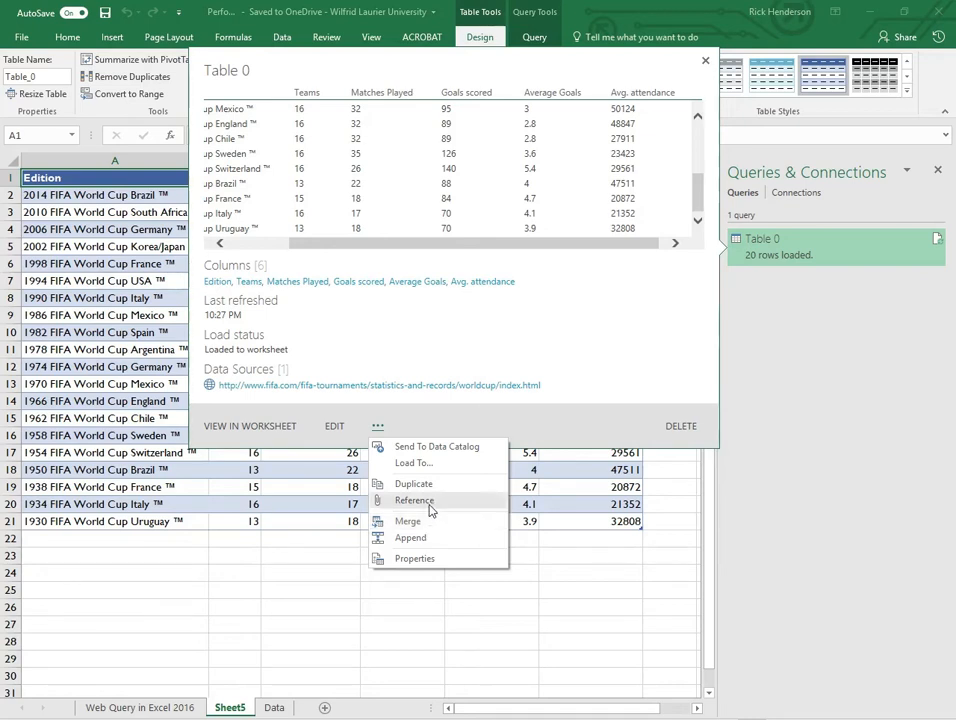
{"action": "left_click", "coordinate": [480, 330]}
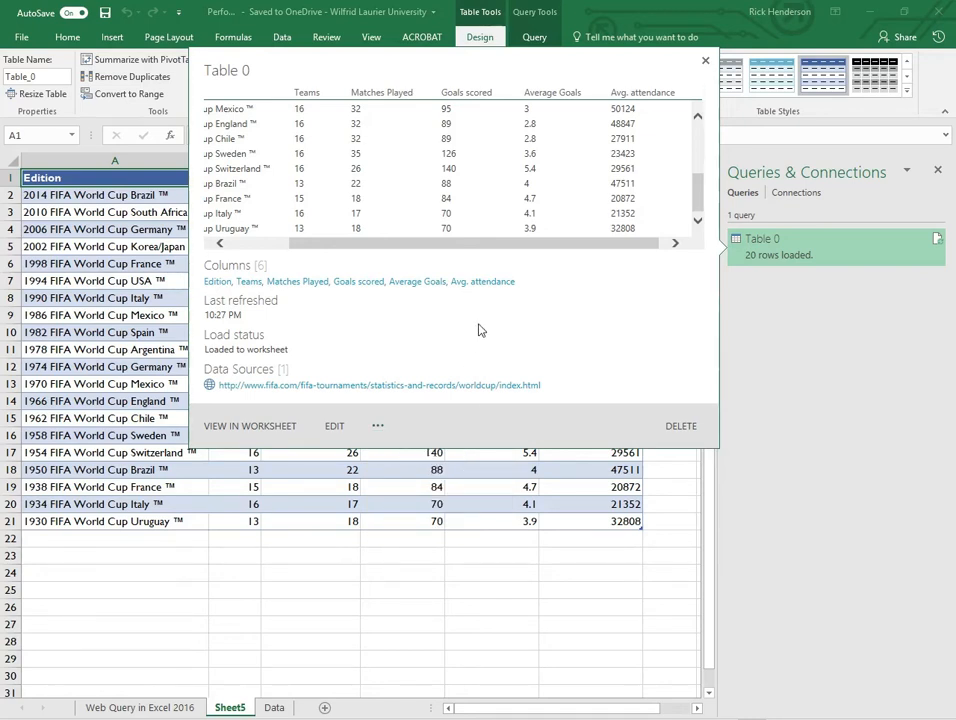
{"action": "left_click", "coordinate": [707, 63]}
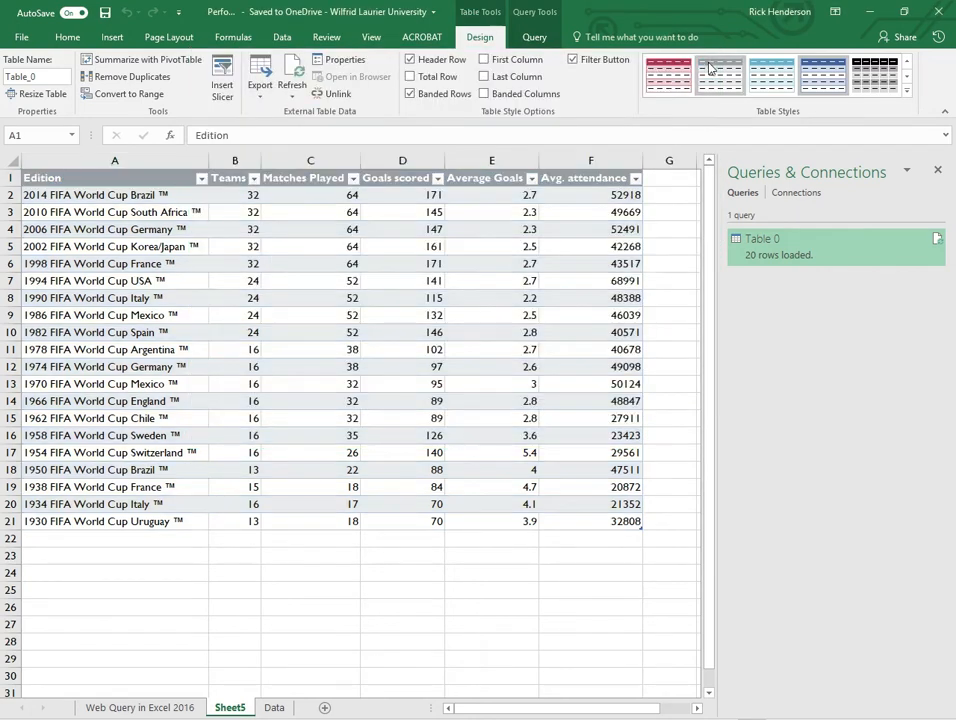
- Rename the query to FIFA_Stats
{"action": "right_click", "coordinate": [848, 257]}
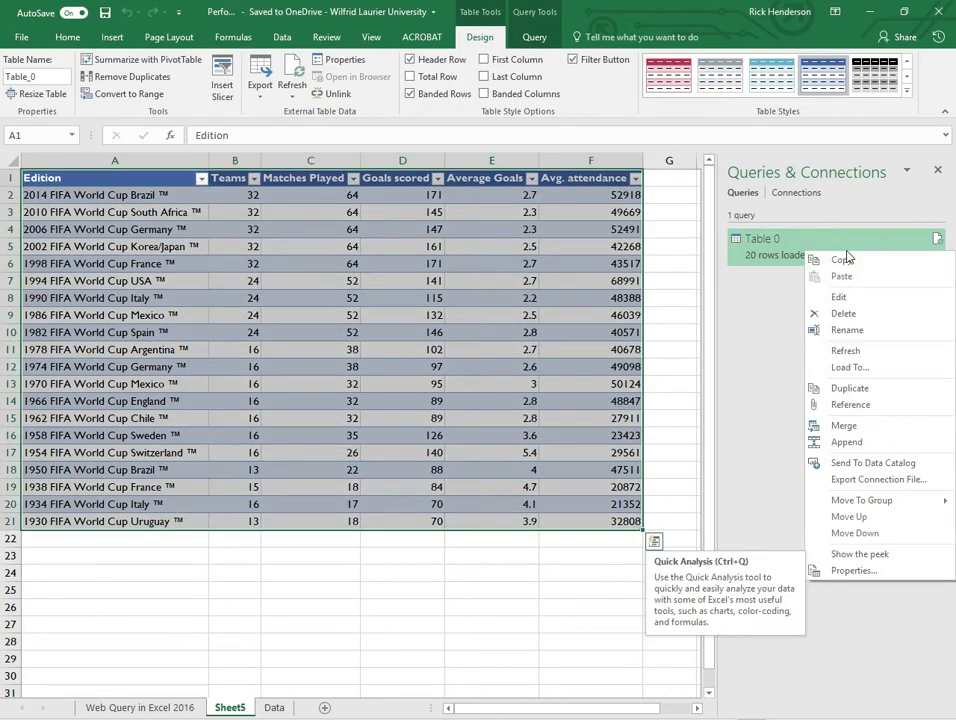
{"action": "left_click", "coordinate": [848, 330]}
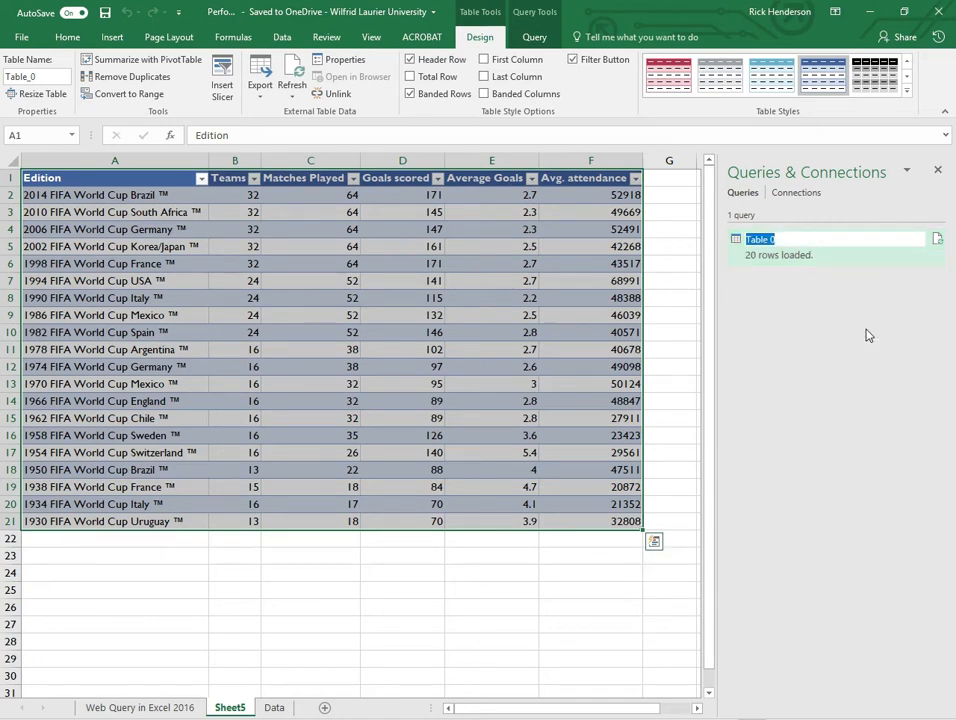
{"action": "type", "text": "FIFA Stats"}
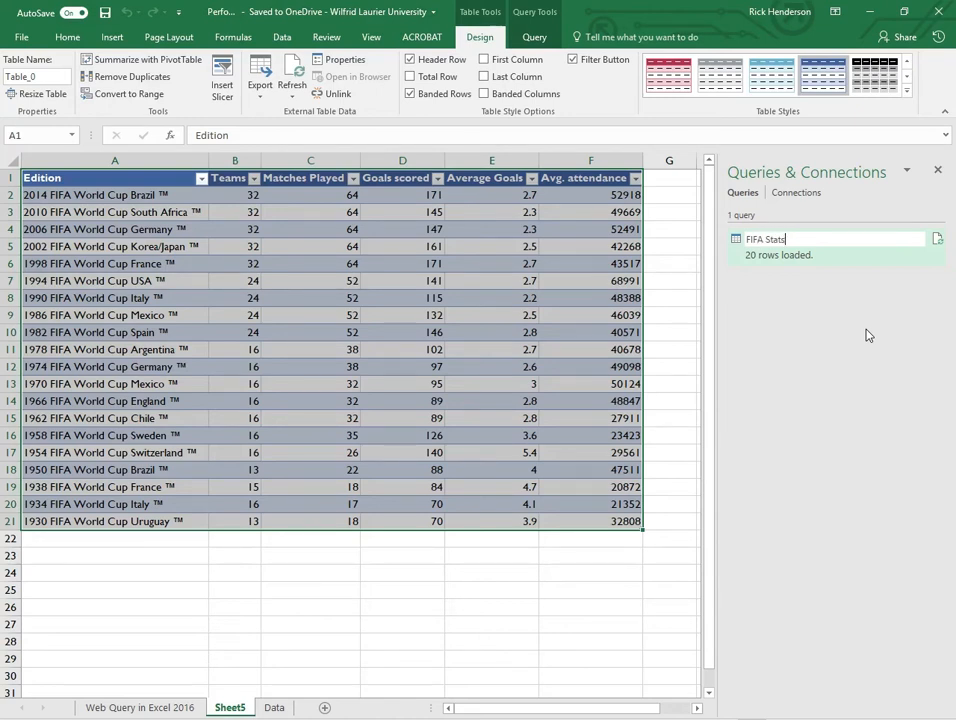
{"action": "key", "text": "Return"}
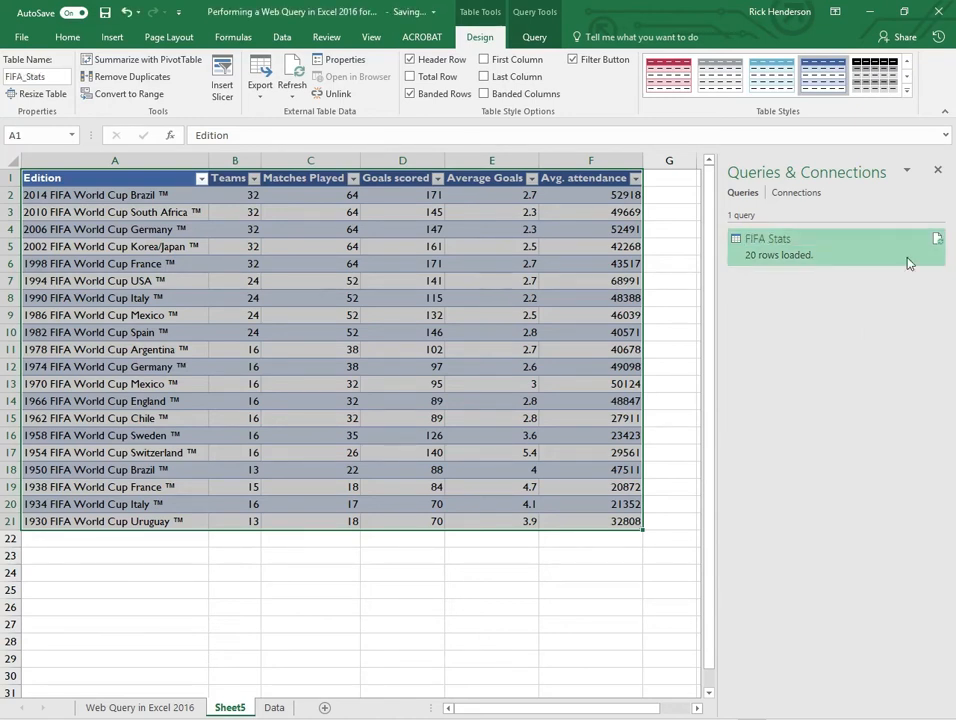
- Close the Queries & Connections pane
{"action": "mouse_move", "coordinate": [937, 241]}
{"action": "left_click", "coordinate": [938, 241]}
{"action": "left_click", "coordinate": [938, 170]}
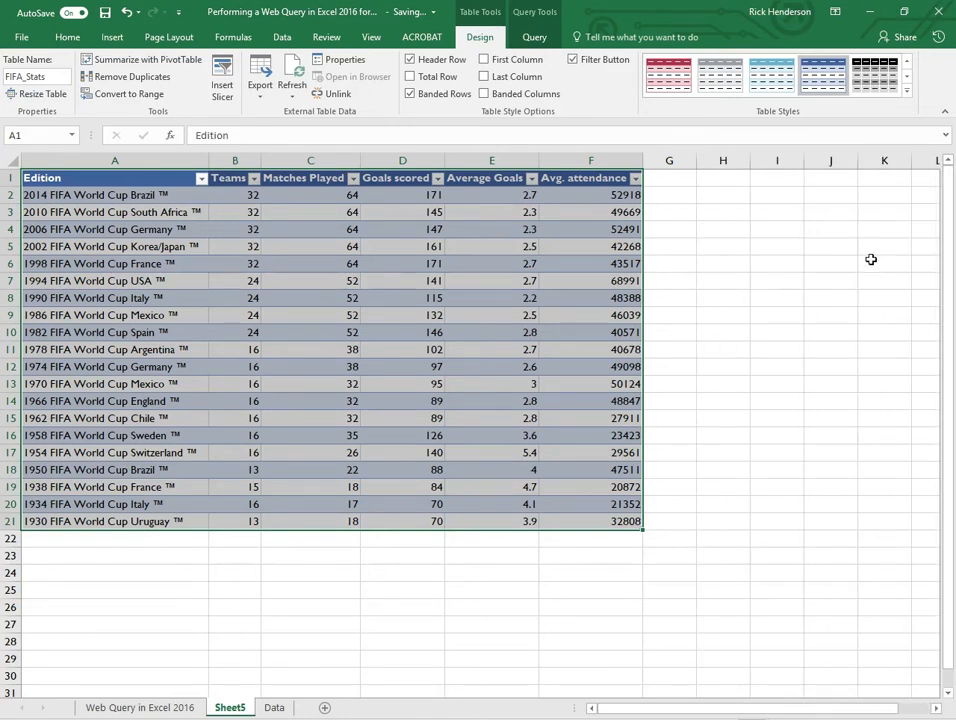
- Sort the imported table by Avg. attendance from largest to smallest
{"action": "left_click", "coordinate": [343, 297]}
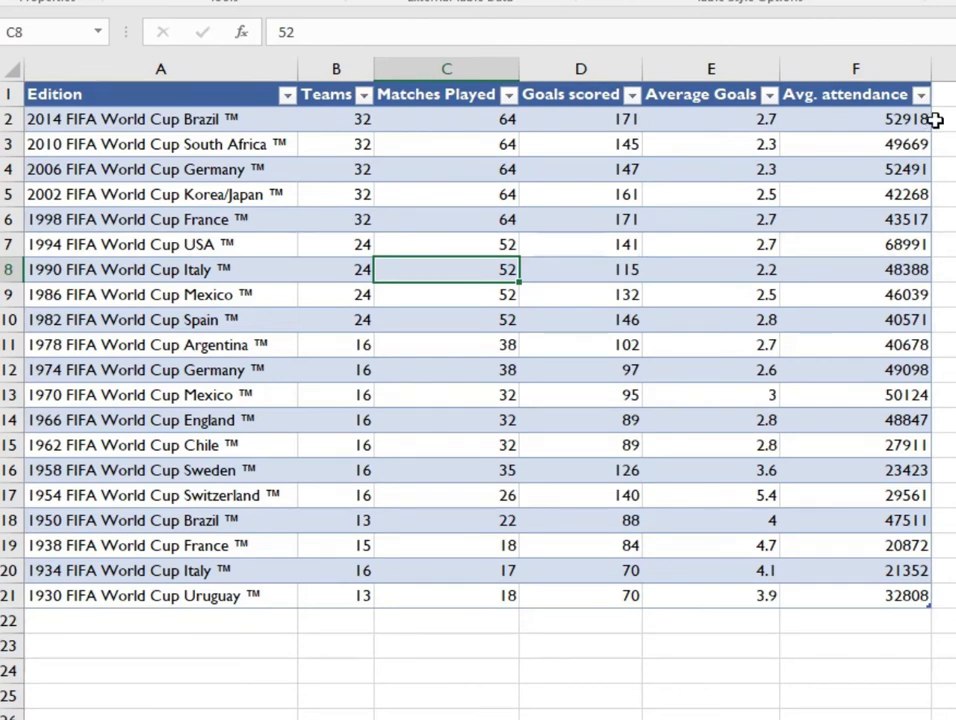
{"action": "left_click", "coordinate": [905, 96]}
{"action": "left_click", "coordinate": [891, 172]}
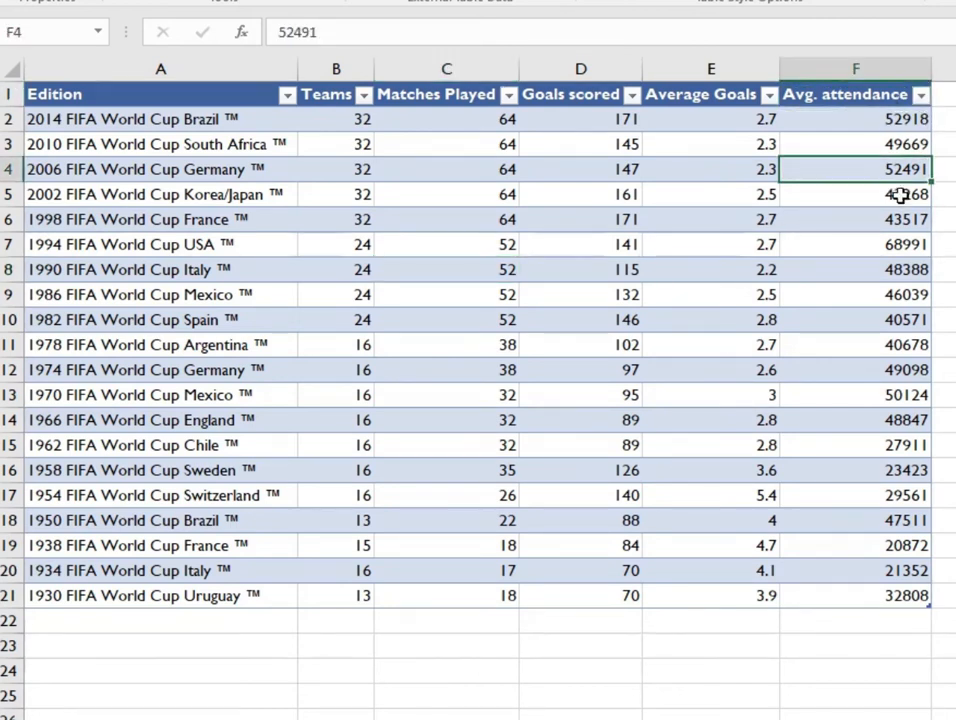
{"action": "left_click", "coordinate": [920, 95]}
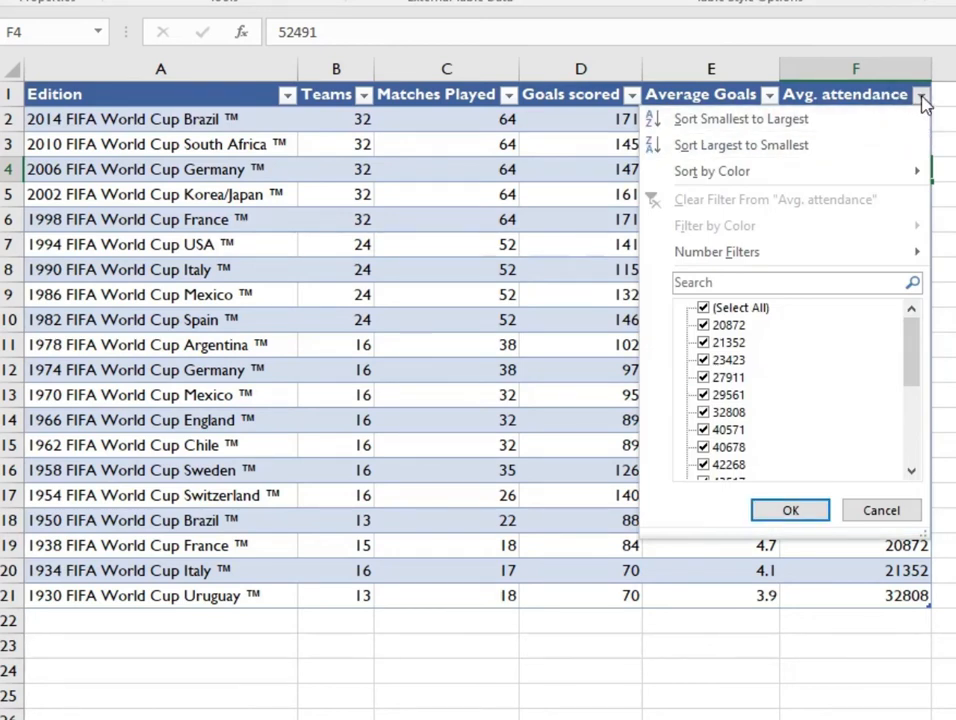
{"action": "left_click", "coordinate": [849, 146]}
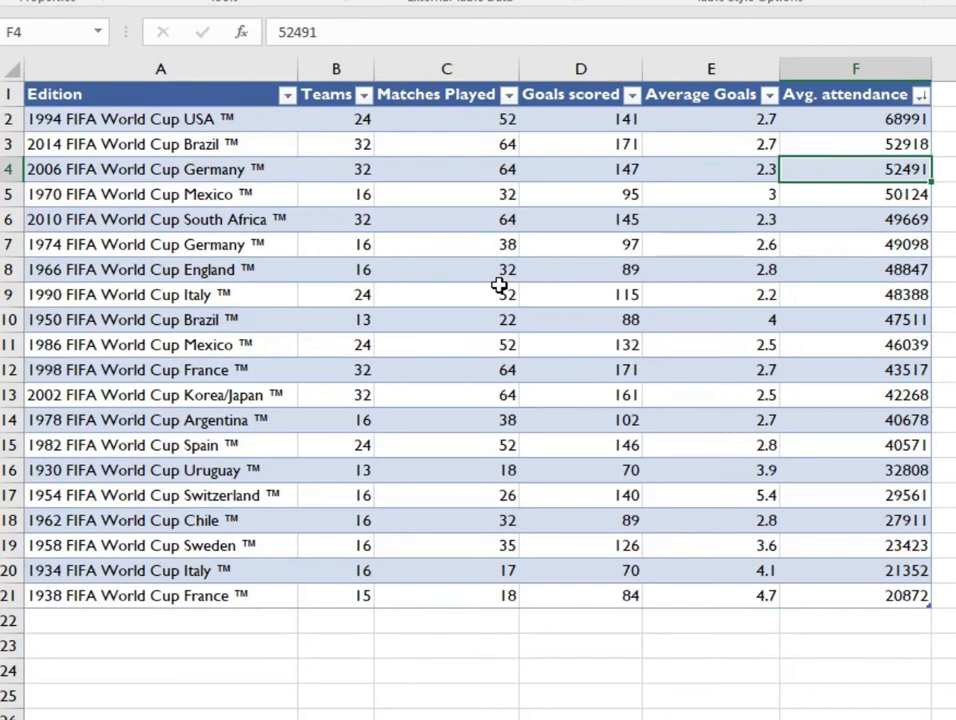
{"action": "left_click", "coordinate": [863, 124]}
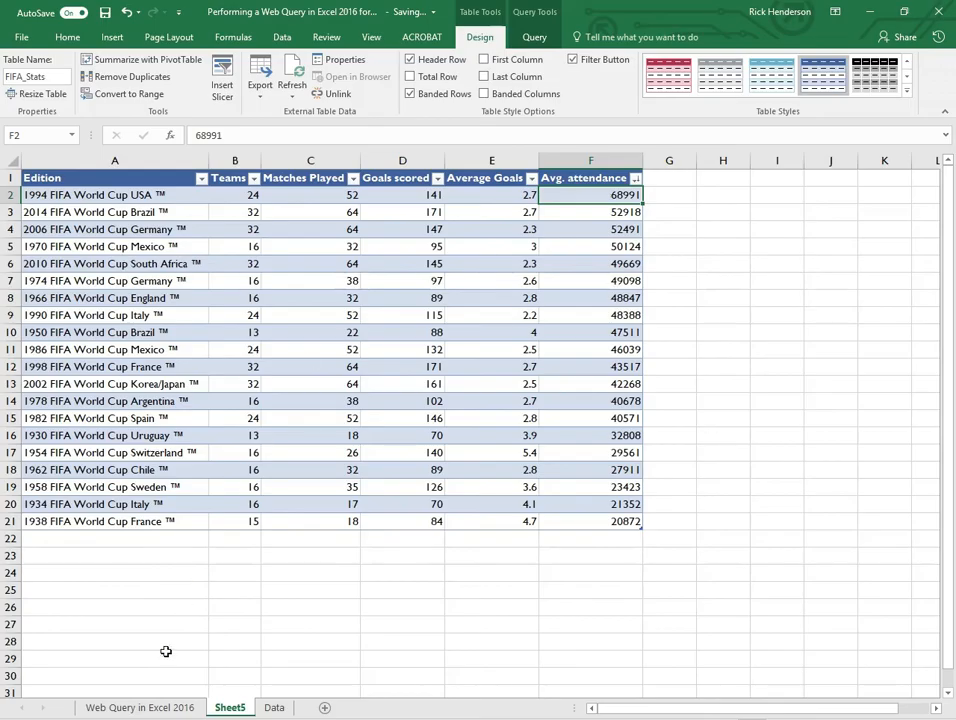
- Return to the Web Query in Excel 2016 sheet
{"action": "left_click", "coordinate": [136, 706]}
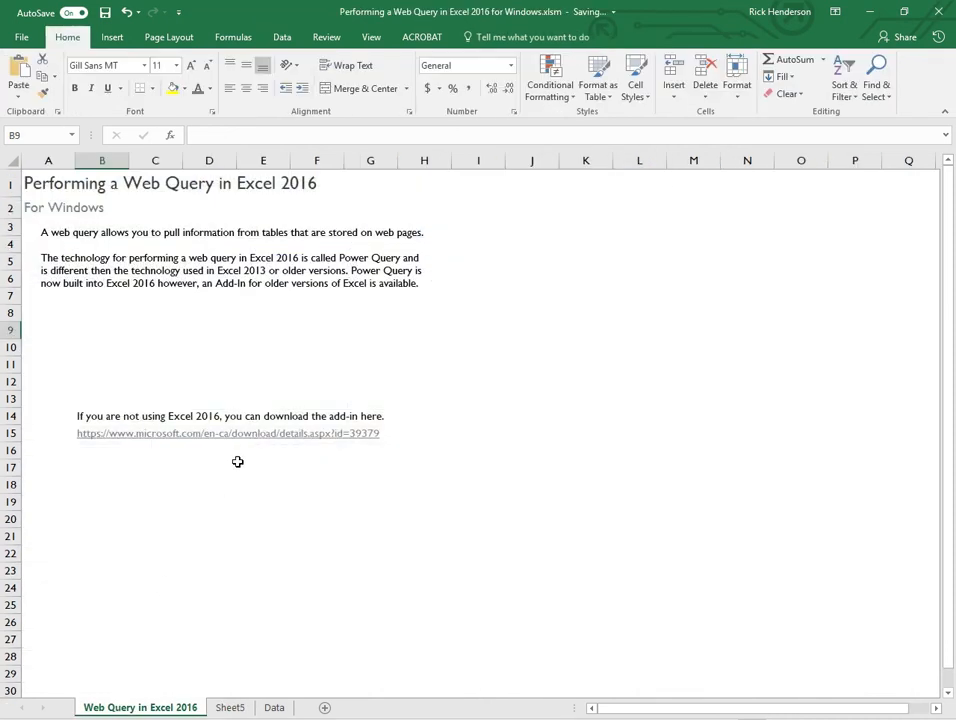